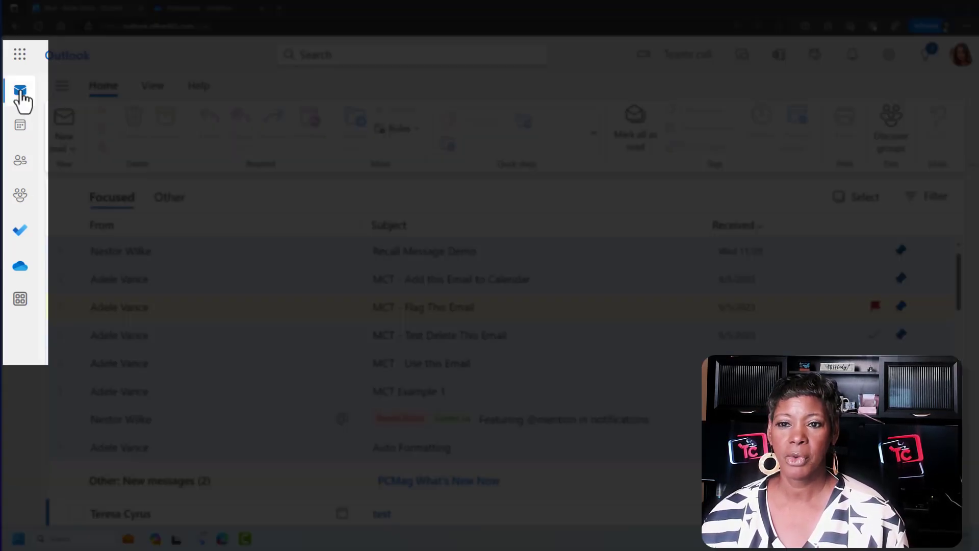
Step: Visit the email-attachments files page via the app list, then filter the inbox by Has files
click(19, 307)
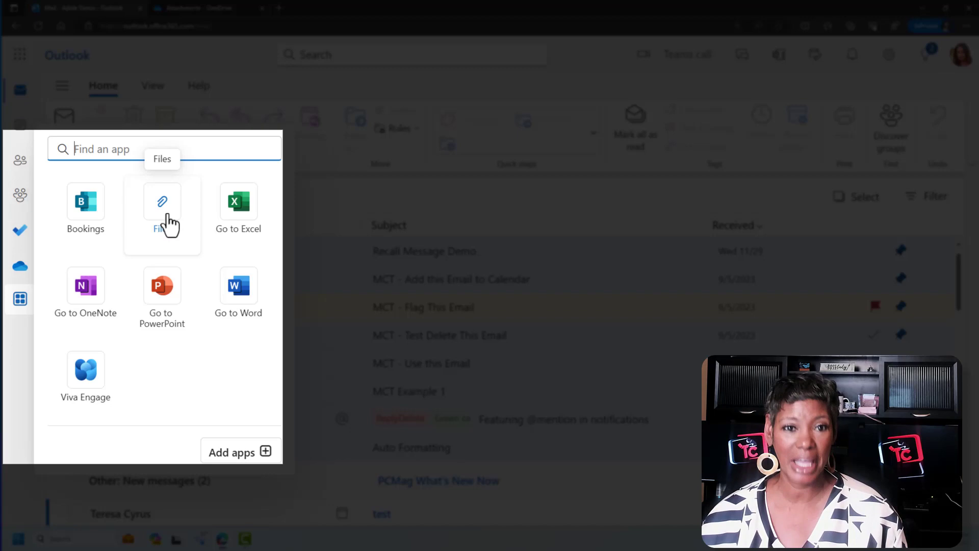
click(163, 211)
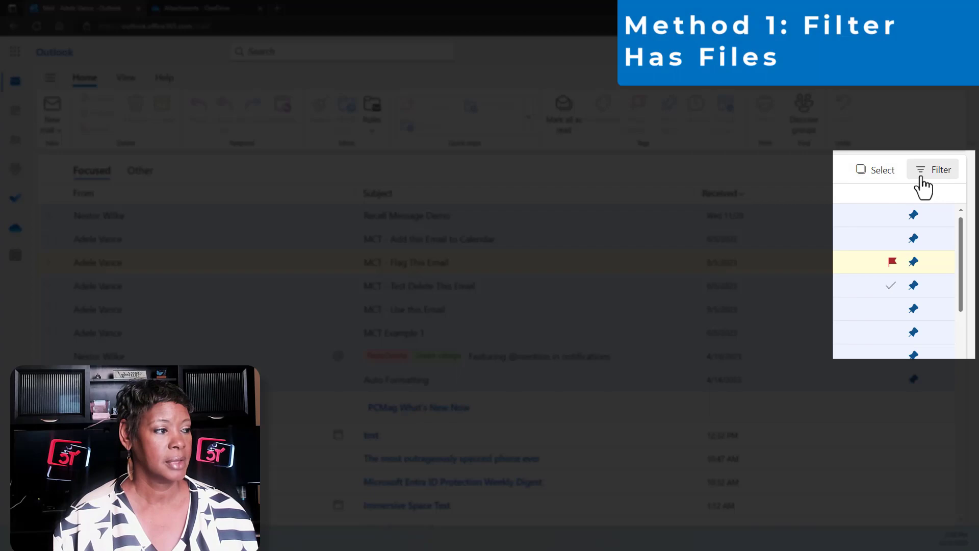
click(924, 185)
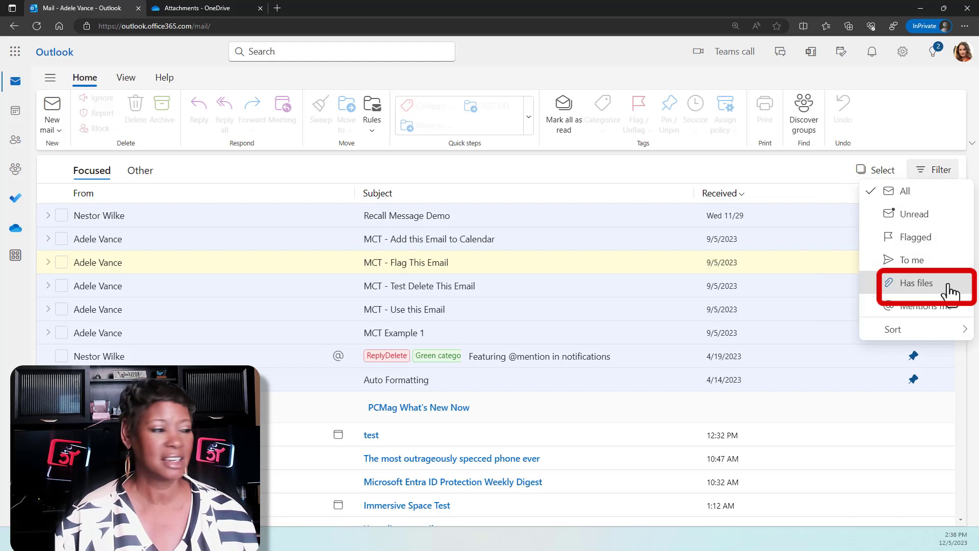
click(951, 291)
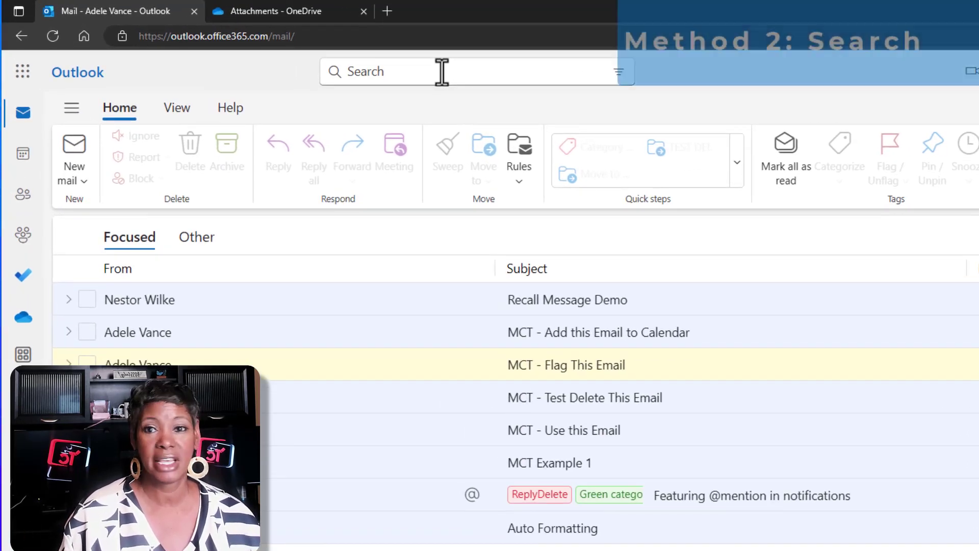
Step: Run an advanced mailbox search with the Attachments option ticked
click(555, 75)
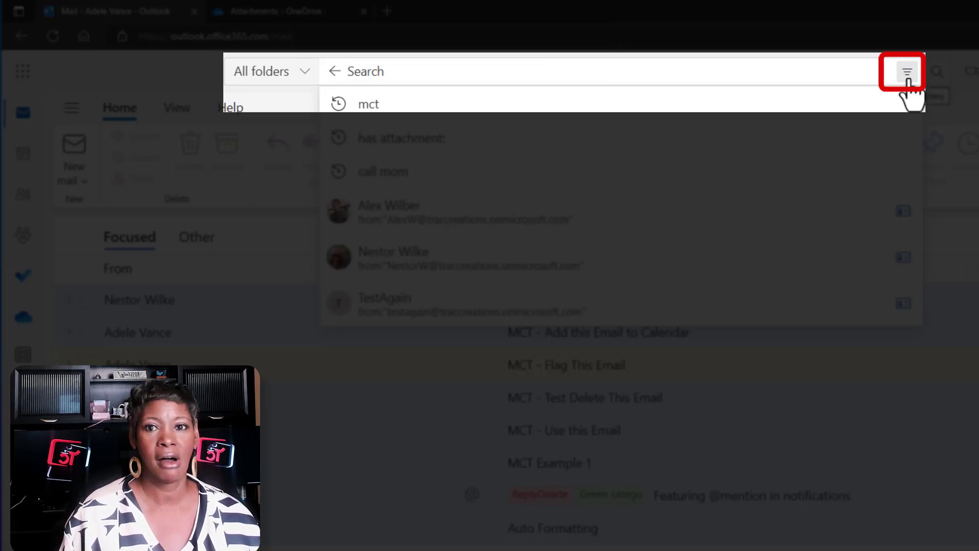
click(908, 73)
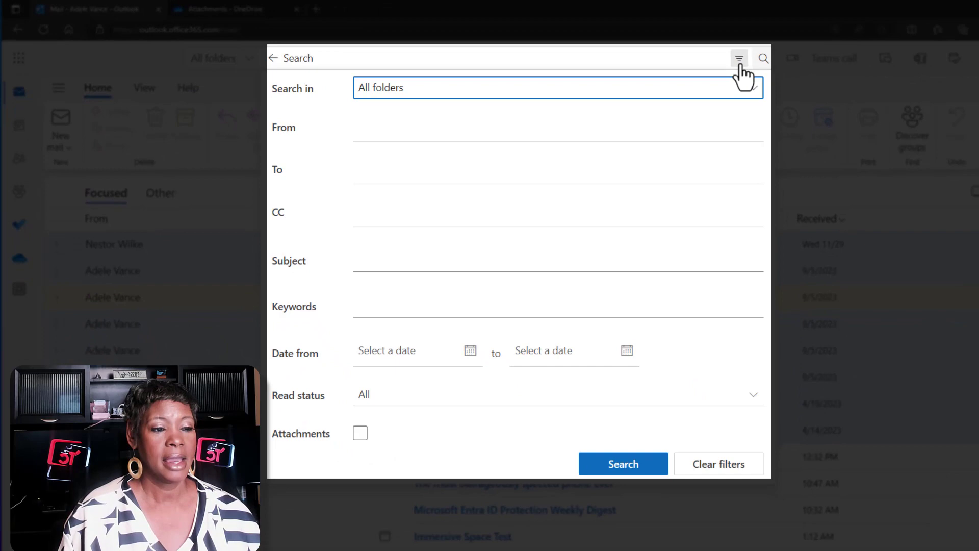
click(357, 429)
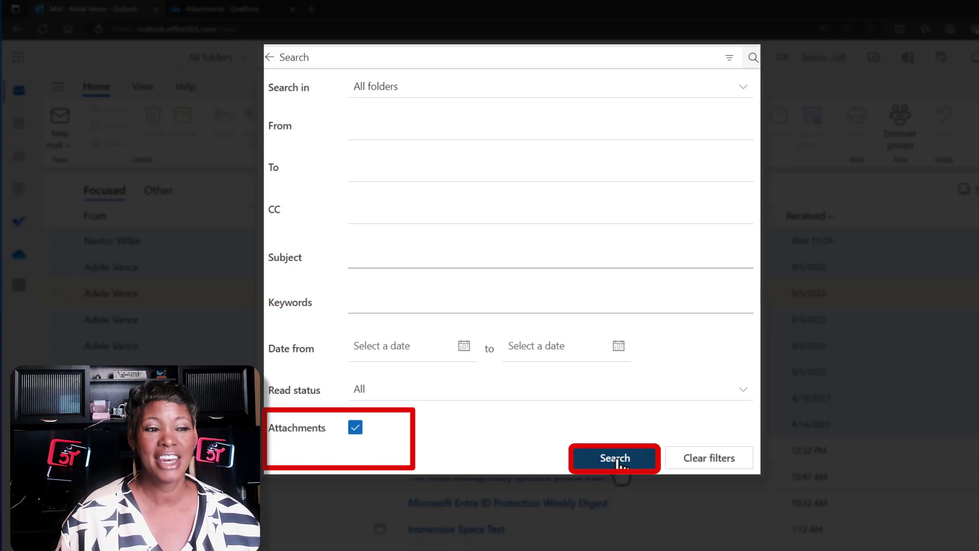
click(618, 459)
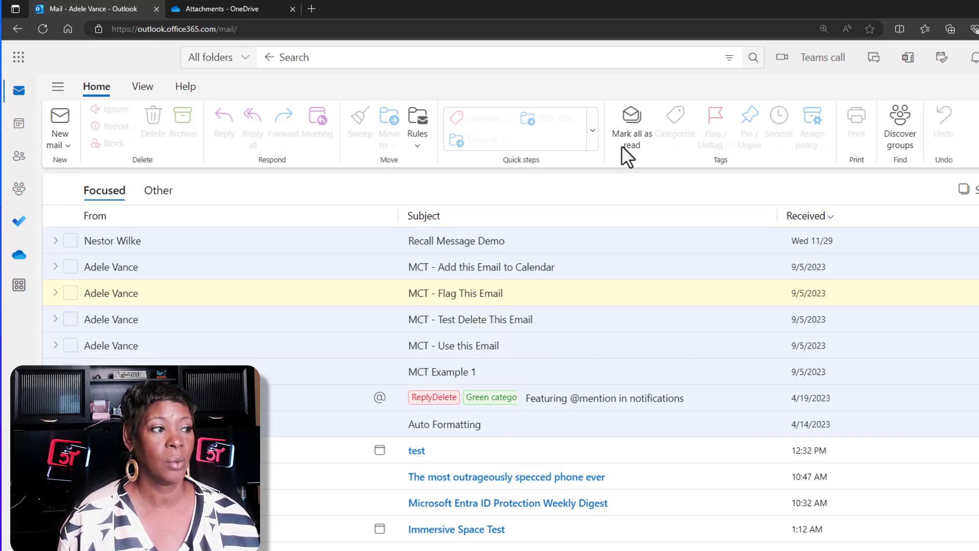
Step: Search for attachment messages received from 12/1/2022 to 12/5/2023 using the date filter
click(728, 62)
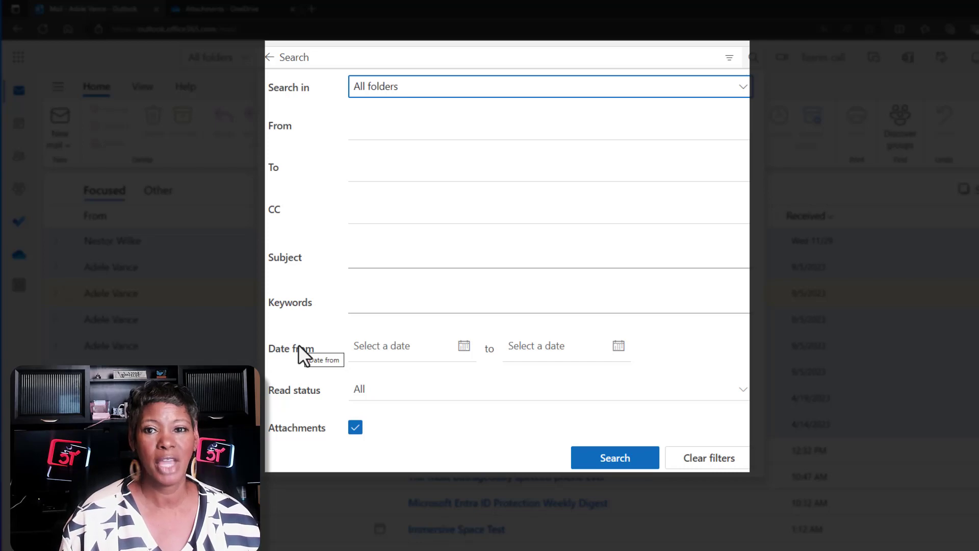
click(465, 347)
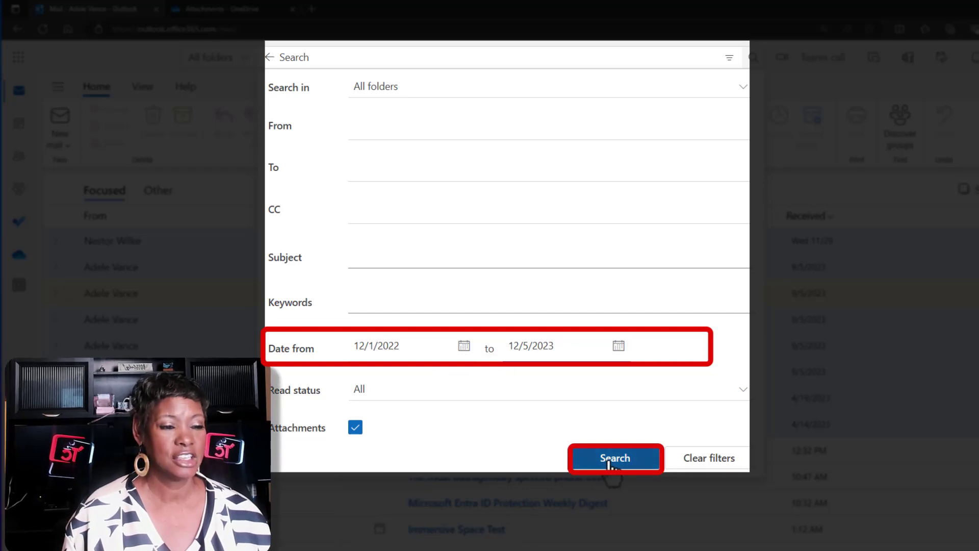
click(615, 458)
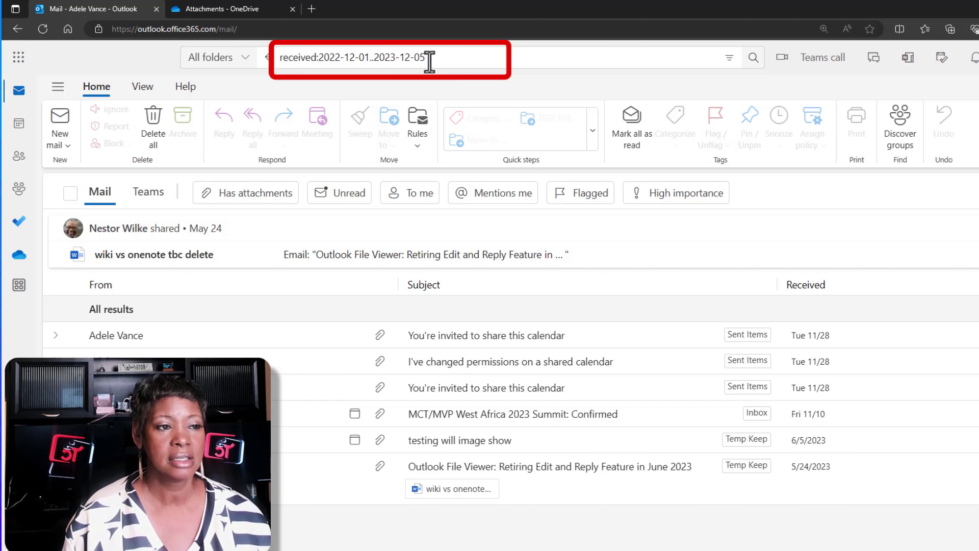
mouse_move(425, 58)
mouse_down()
mouse_move(287, 55)
mouse_move(278, 66)
mouse_up()
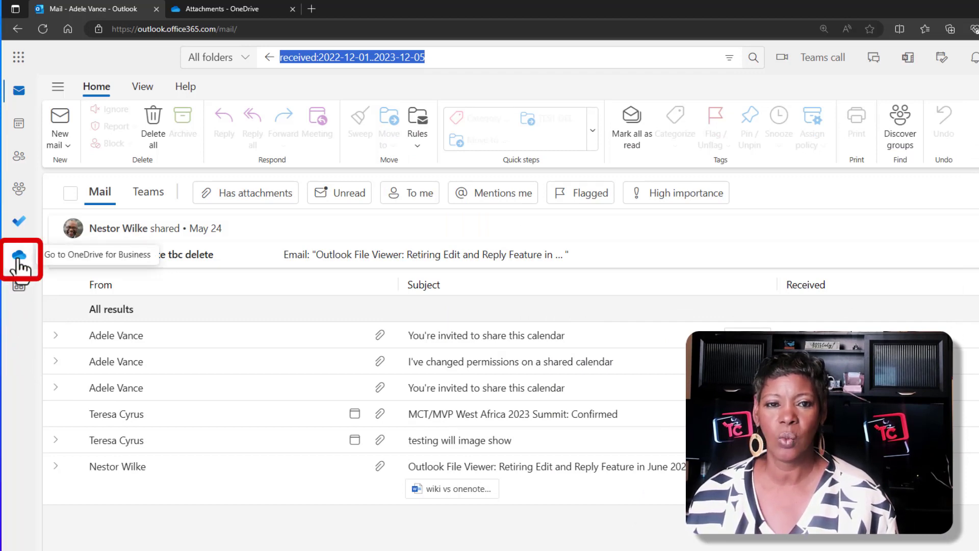
Step: Go to OneDrive's My files Attachments folder containing Charter Culture.docx
click(19, 257)
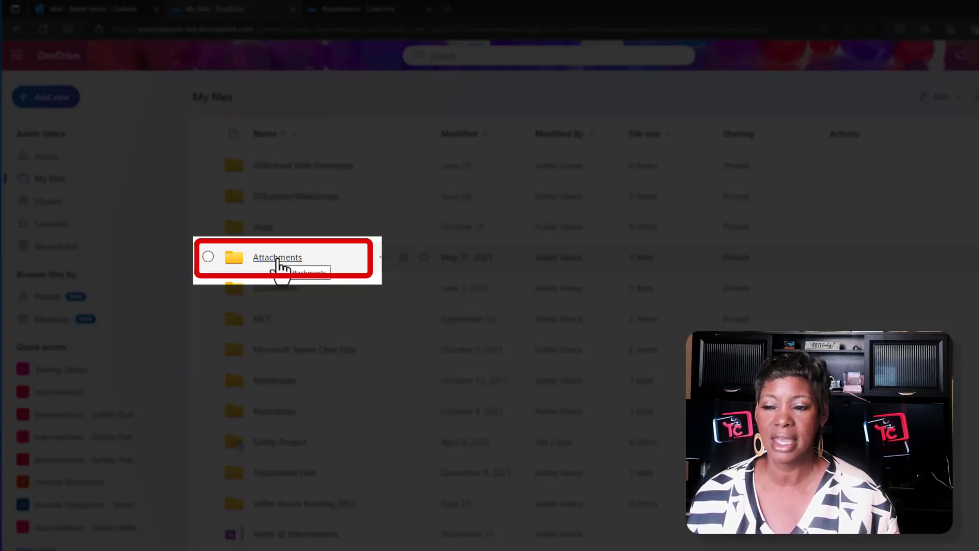
click(280, 260)
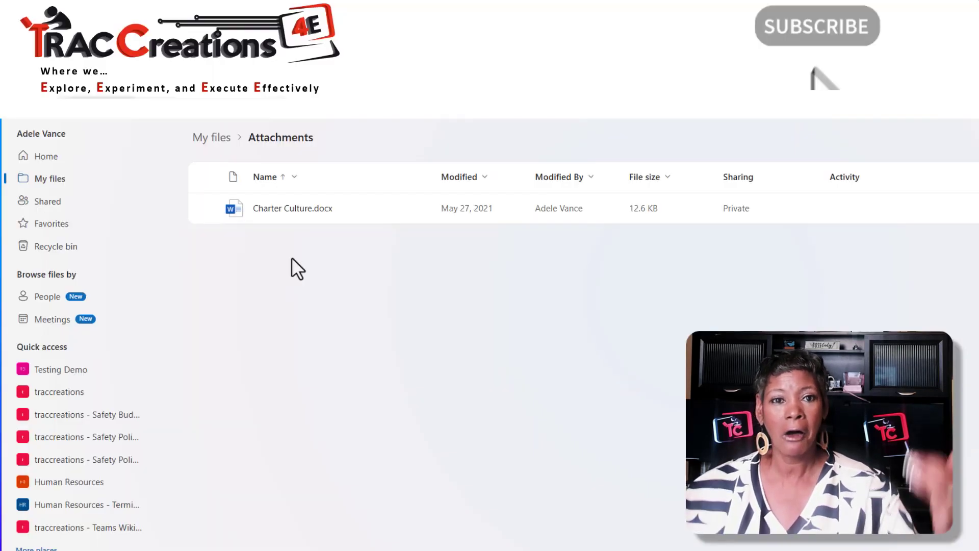